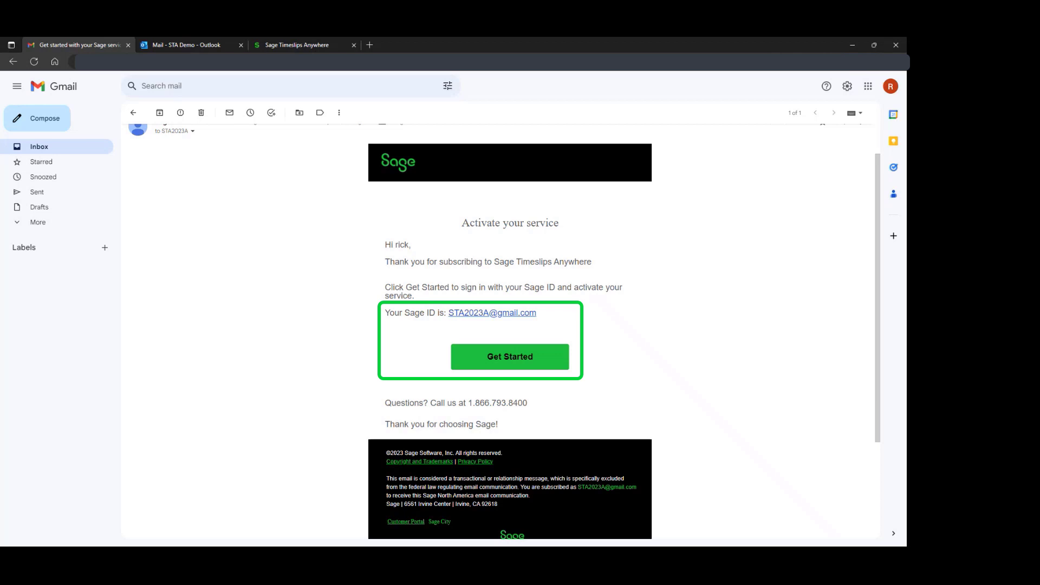
- Start the Timeslips Anywhere activation and log in to Sage ID with the account password
{"action": "left_click", "coordinate": [510, 358]}
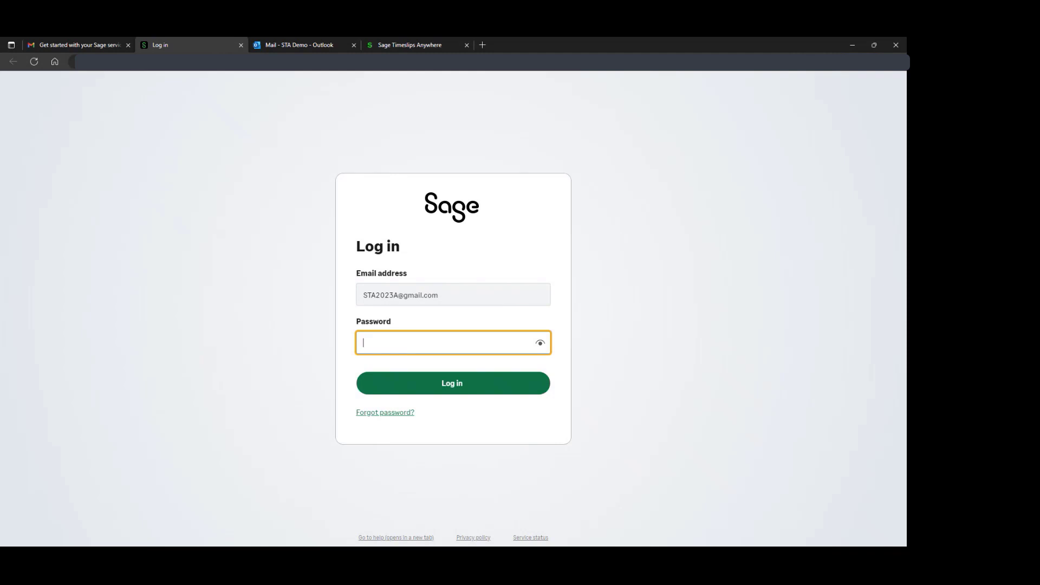
{"action": "type", "text": "••••••••••••"}
{"action": "left_click", "coordinate": [453, 385]}
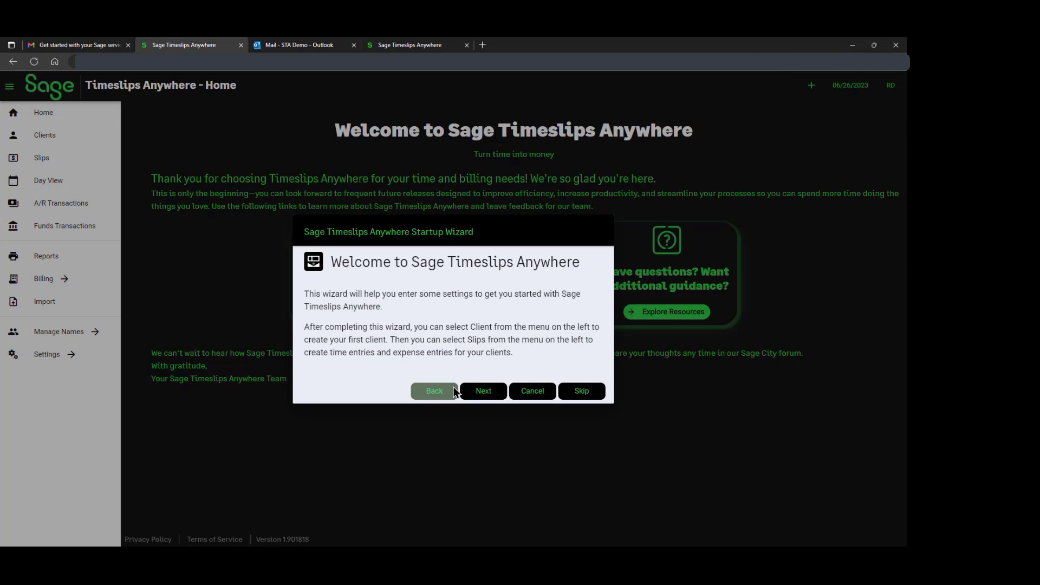
- Go back to the Gmail mailbox holding the 'Links to your Sage services' email
{"action": "left_click", "coordinate": [94, 44]}
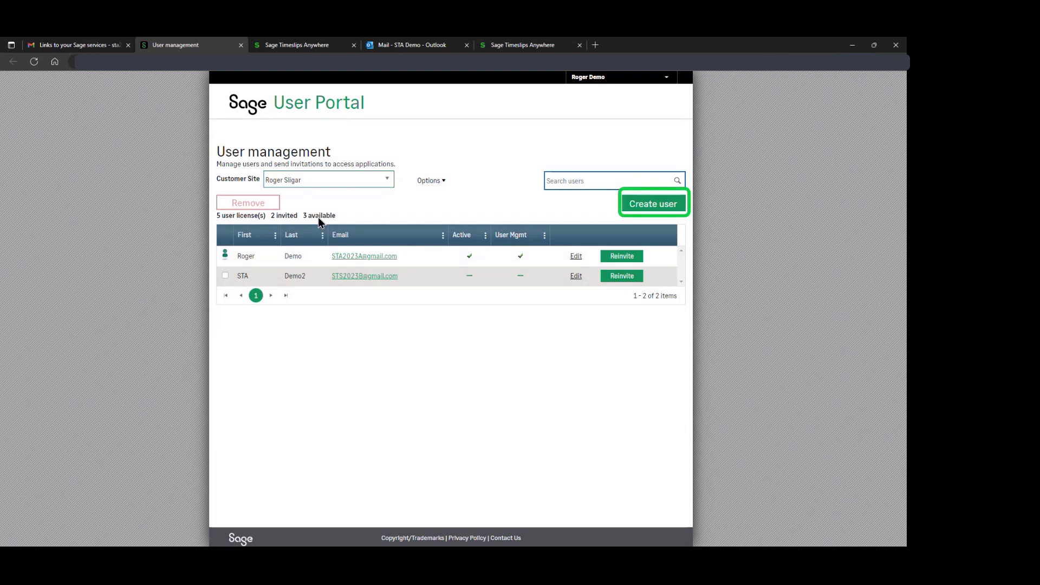
- Start a new user in User Portal and look up the Outlook account's e-mail address
{"action": "left_click", "coordinate": [653, 208]}
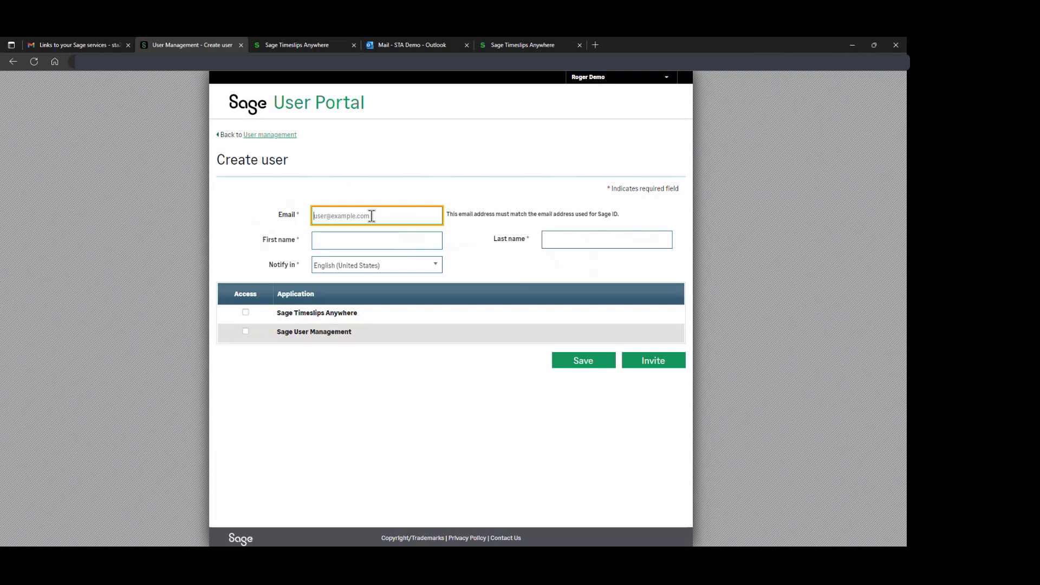
{"action": "left_click", "coordinate": [412, 44]}
{"action": "left_click", "coordinate": [895, 83]}
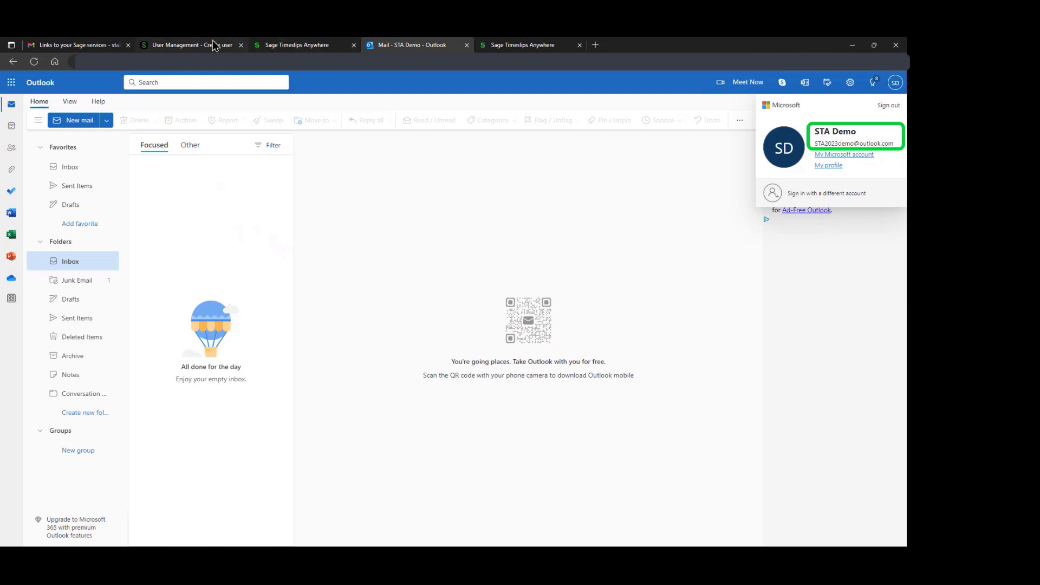
{"action": "left_click", "coordinate": [195, 48]}
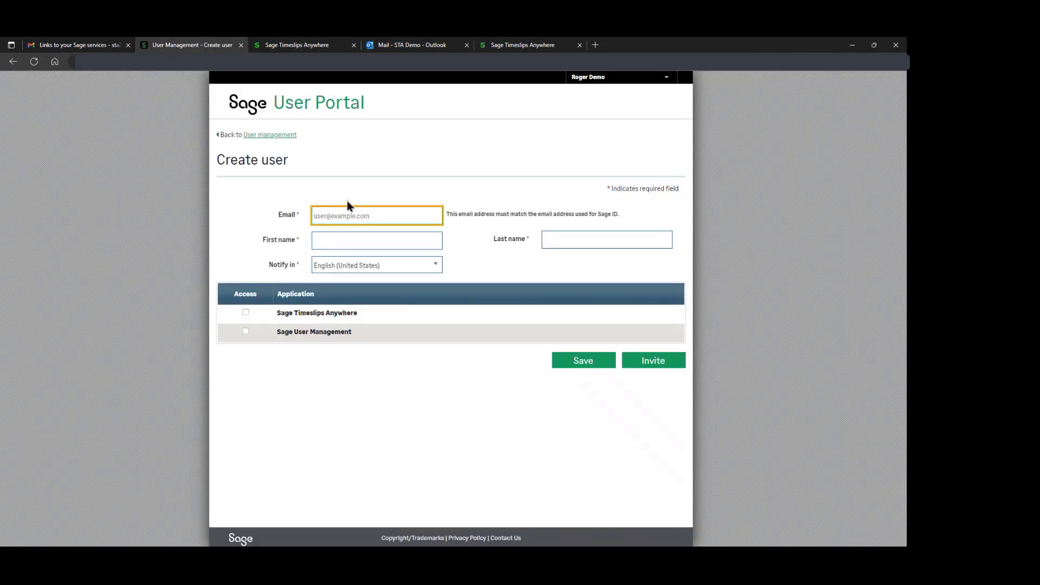
- Enter the Outlook e-mail, first name First, last name Last, and grant Timeslips Anywhere access
{"action": "type", "text": "STA20"}
{"action": "left_click", "coordinate": [347, 234]}
{"action": "left_click", "coordinate": [378, 234]}
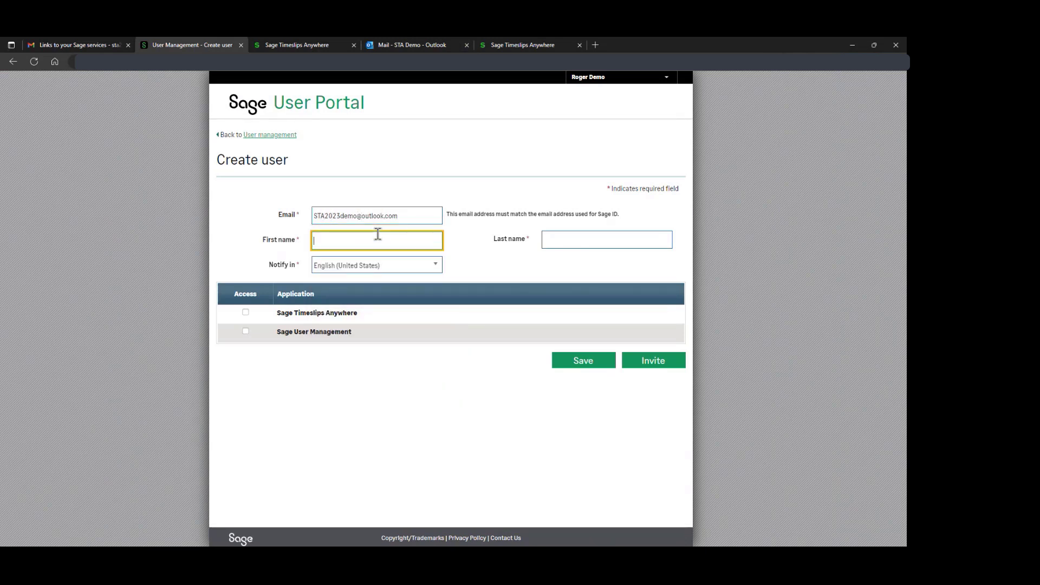
{"action": "type", "text": "First"}
{"action": "left_click", "coordinate": [546, 244]}
{"action": "type", "text": "Last"}
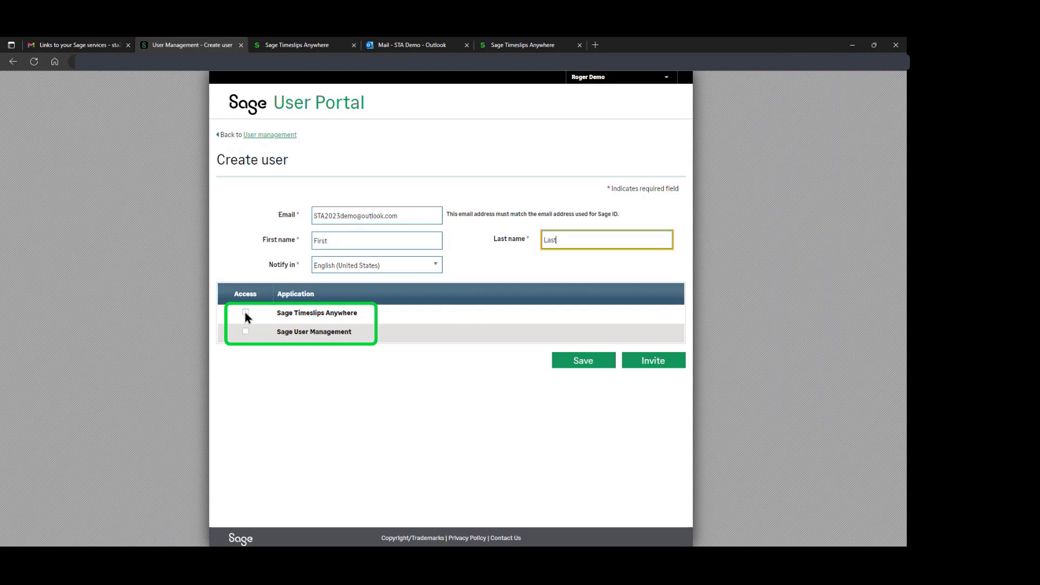
{"action": "left_click", "coordinate": [246, 312]}
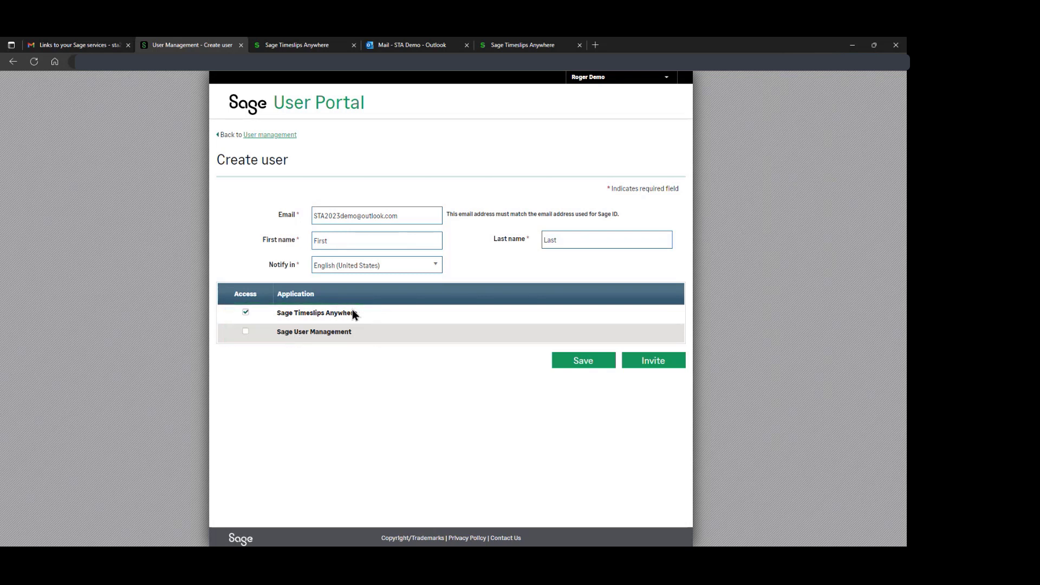
- Save user First Last and send them the invitation e-mail
{"action": "left_click", "coordinate": [583, 363]}
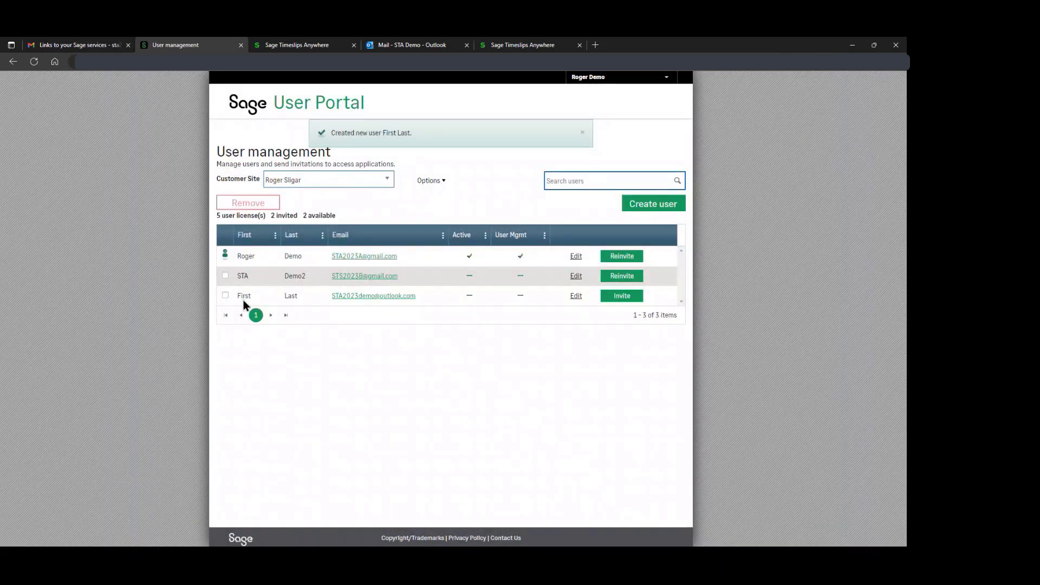
{"action": "left_click", "coordinate": [623, 299]}
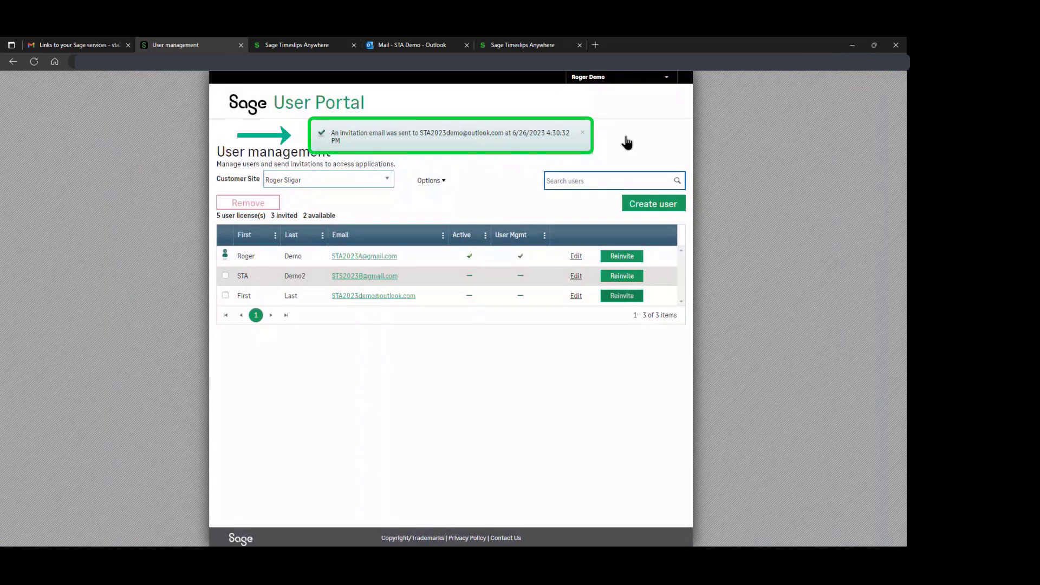
- In the Outlook mailbox, open the Sage invitation email and accept the Timeslips Anywhere invitation
{"action": "left_click", "coordinate": [418, 45]}
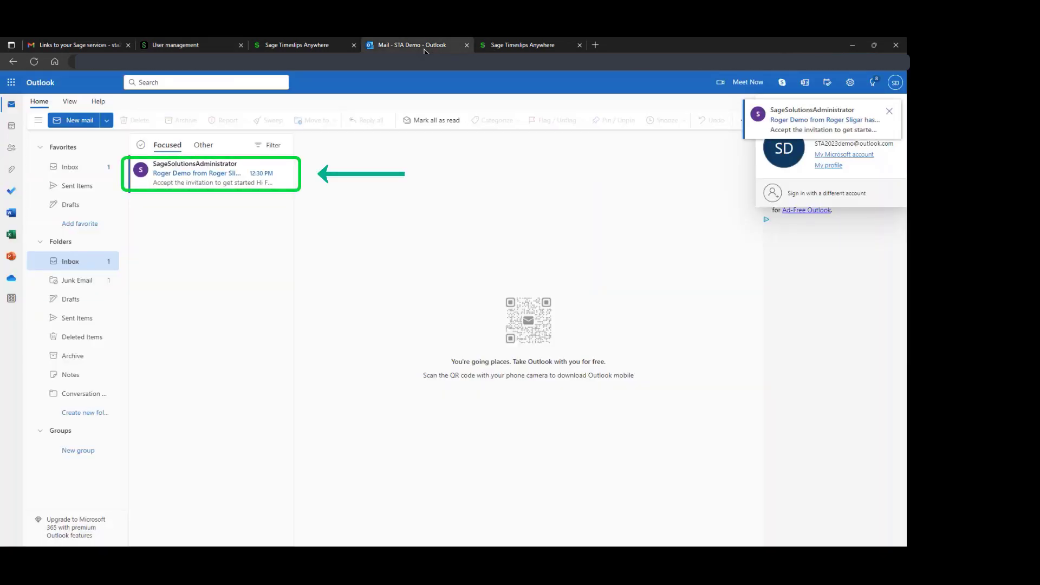
{"action": "left_click", "coordinate": [158, 169]}
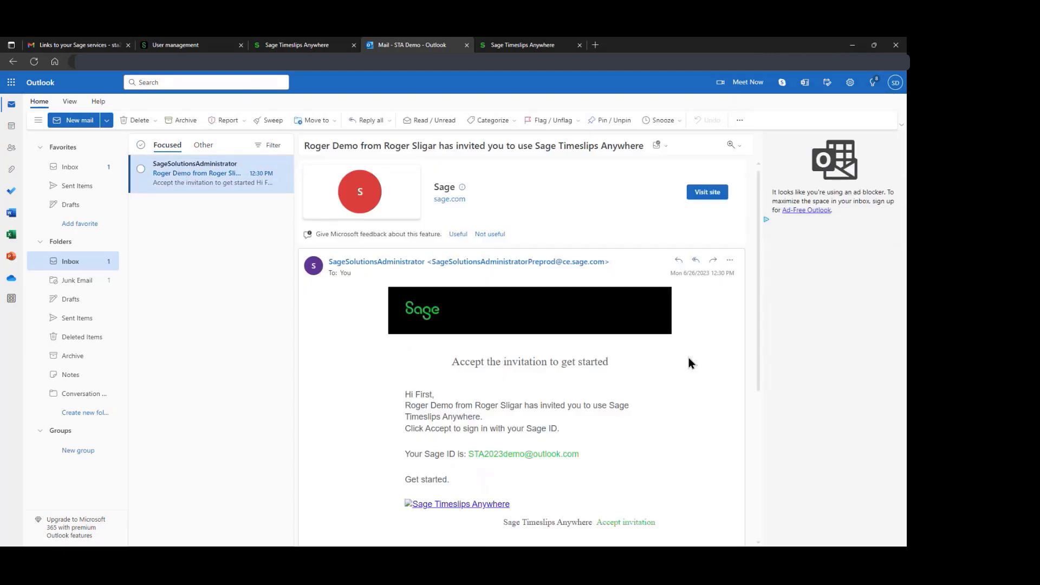
{"action": "left_click_drag", "start_coordinate": [758, 356], "coordinate": [755, 401]}
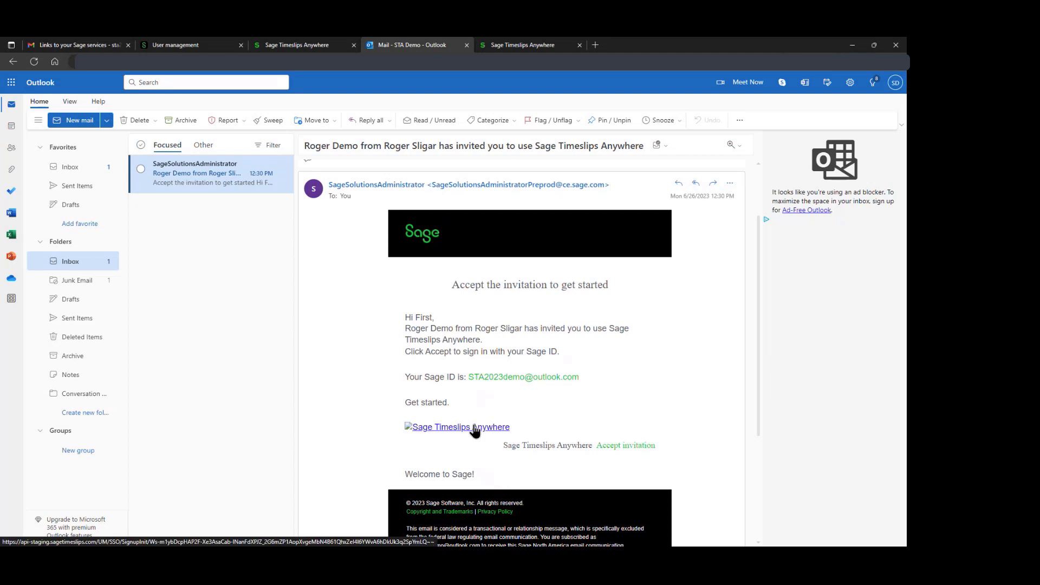
{"action": "left_click", "coordinate": [632, 451]}
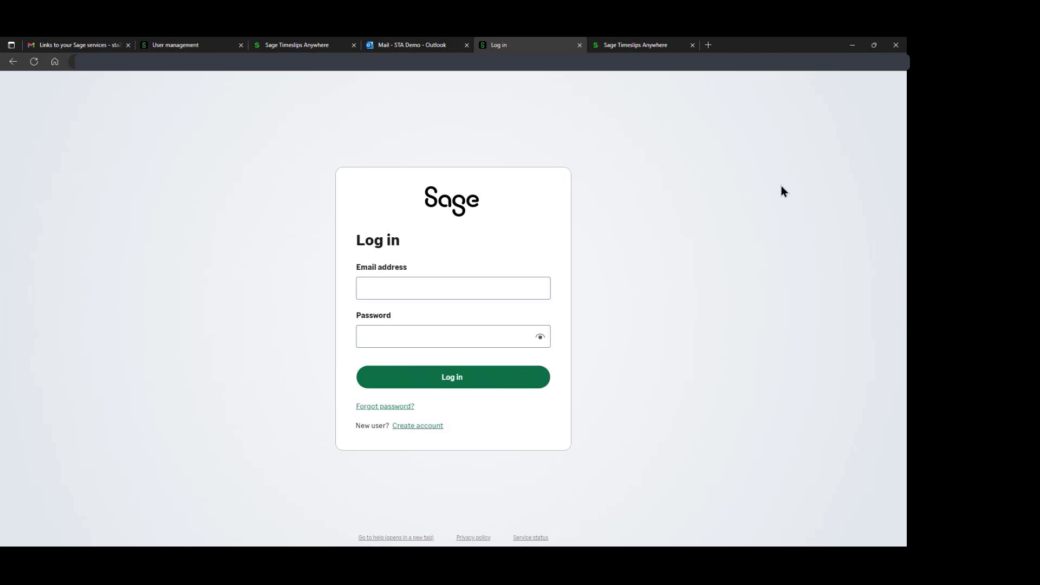
- Sign up a new Sage account with the Outlook e-mail, names First and Last, and a password
{"action": "left_click", "coordinate": [424, 428]}
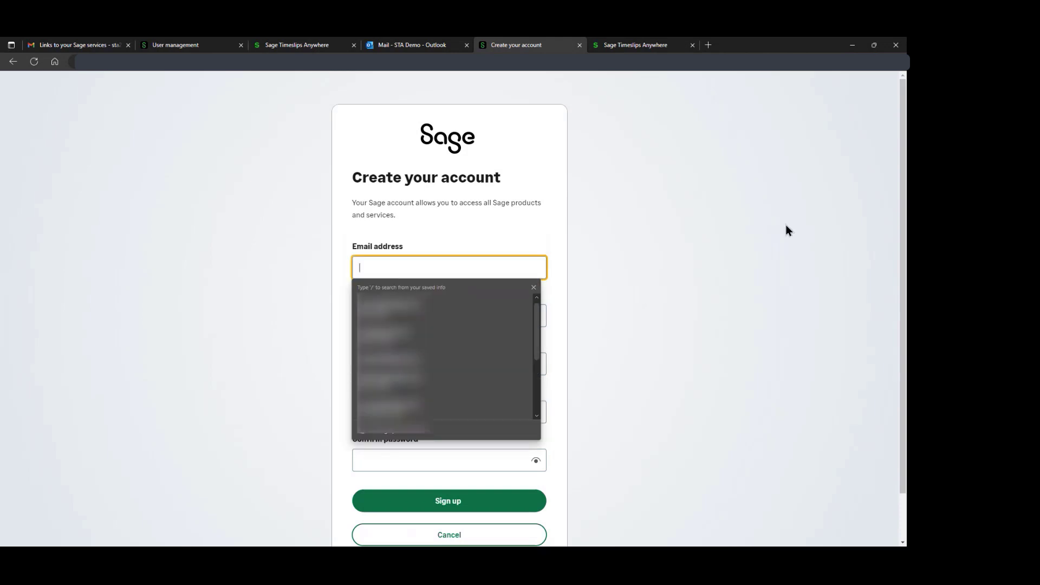
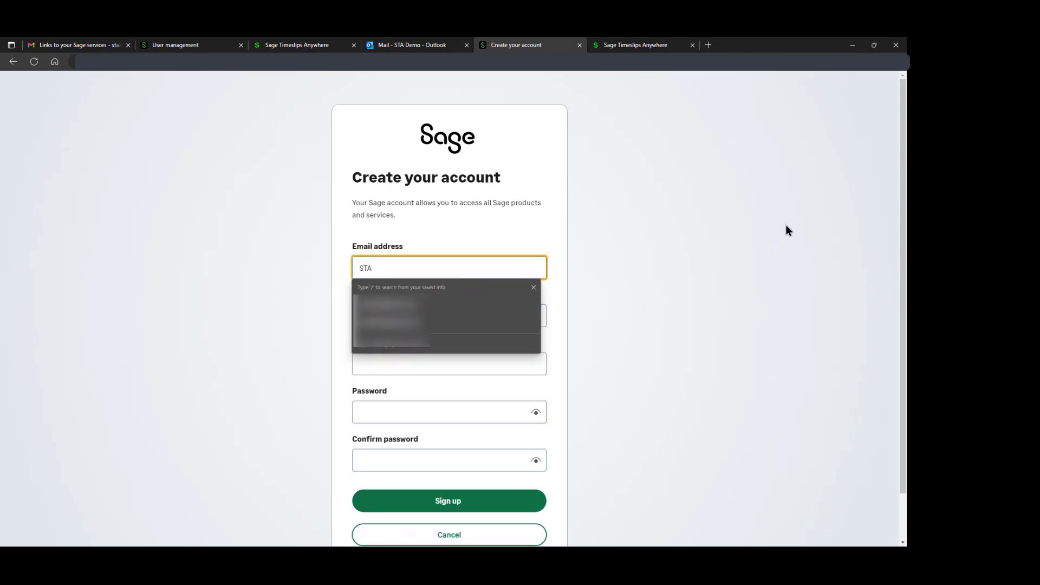
{"action": "key", "text": "Tab"}
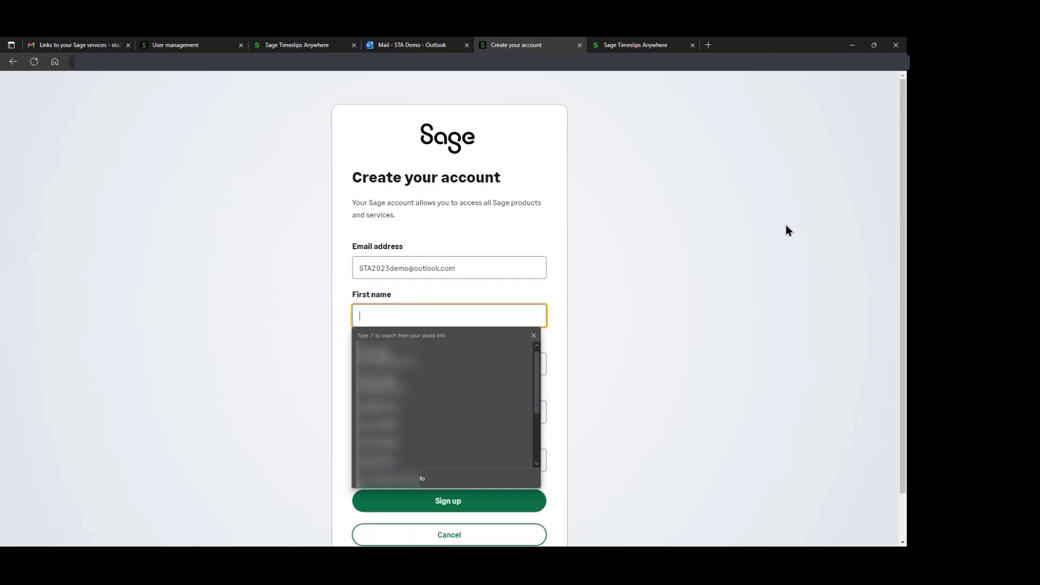
{"action": "type", "text": "First"}
{"action": "key", "text": "Tab"}
{"action": "type", "text": "Last"}
{"action": "key", "text": "Tab"}
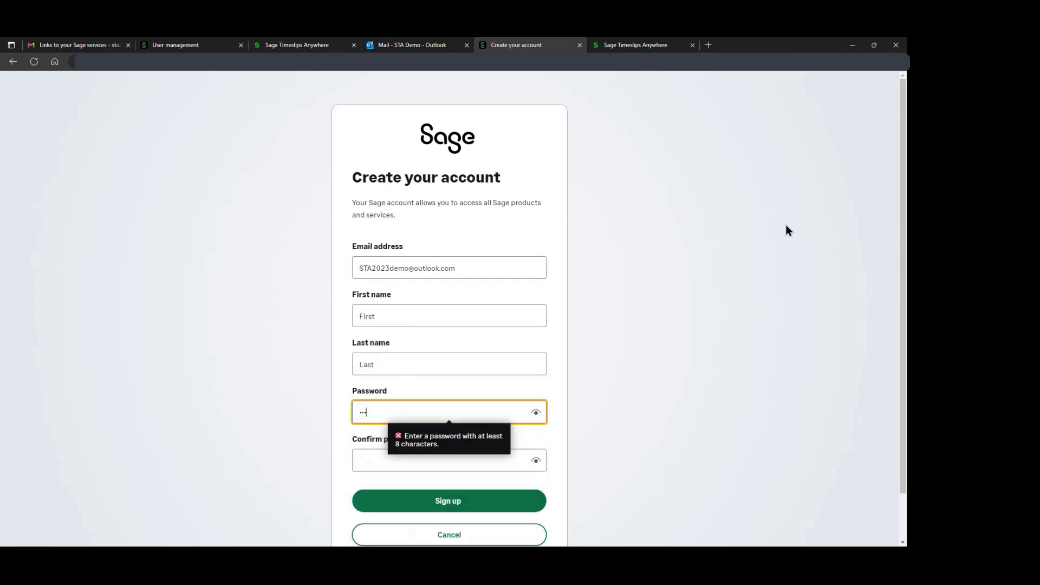
{"action": "key", "text": "Tab"}
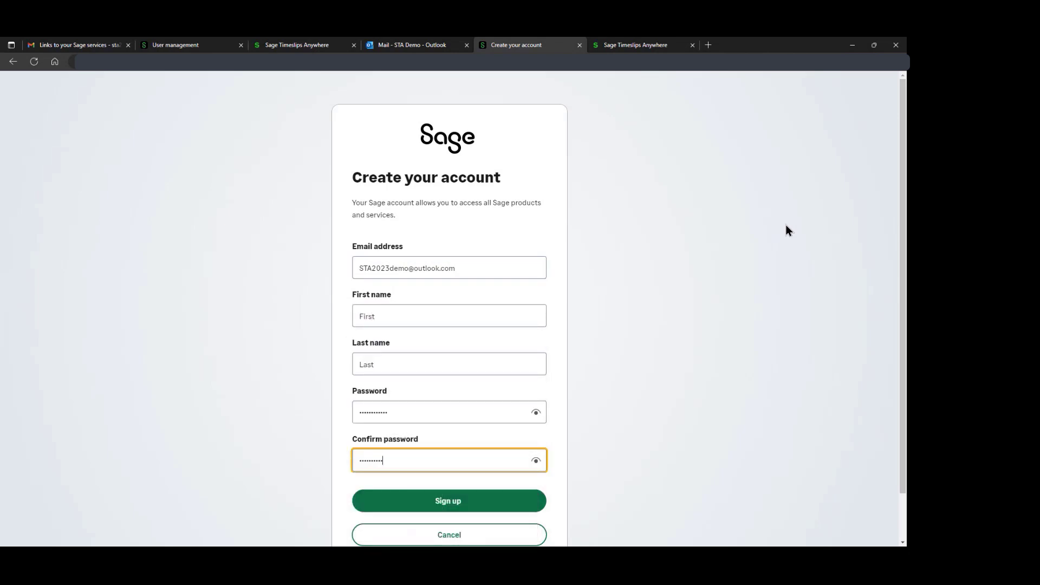
{"action": "left_click", "coordinate": [457, 503]}
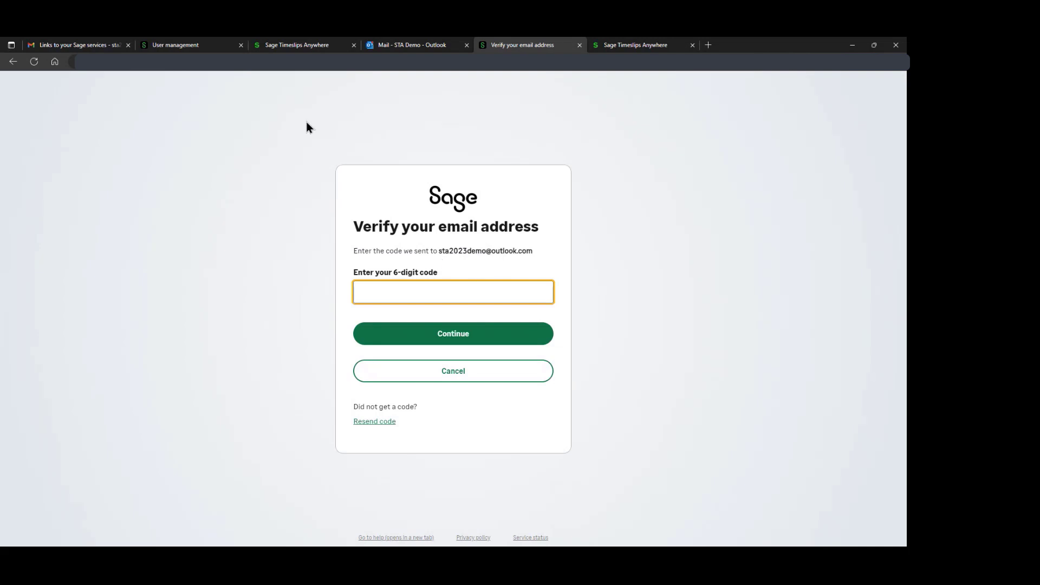
- Copy the 6-digit code from the Outlook verification email into the Verify page and continue
{"action": "left_click", "coordinate": [412, 45]}
{"action": "left_click", "coordinate": [172, 177]}
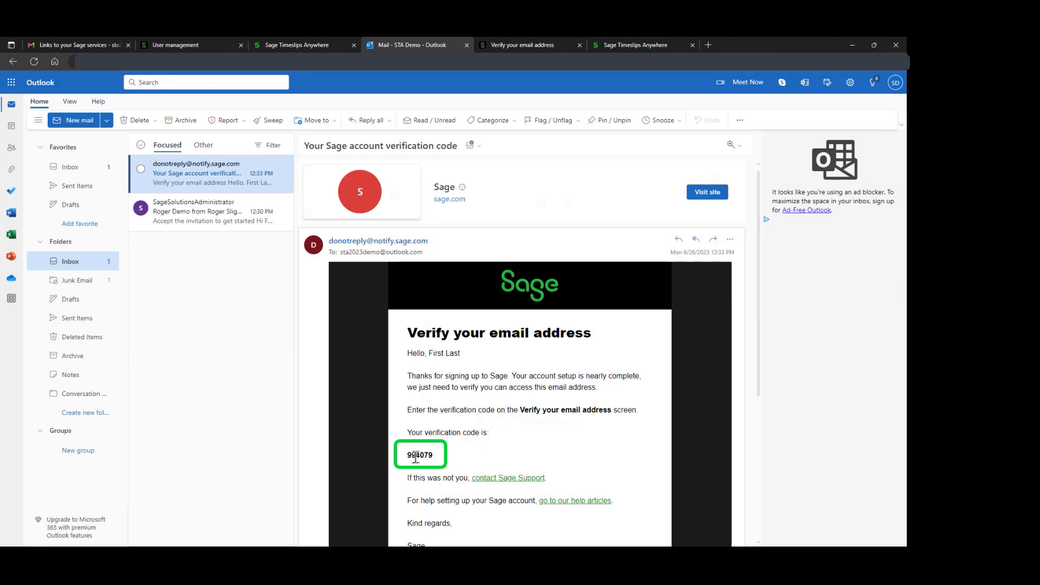
{"action": "key", "text": "ctrl+Tab"}
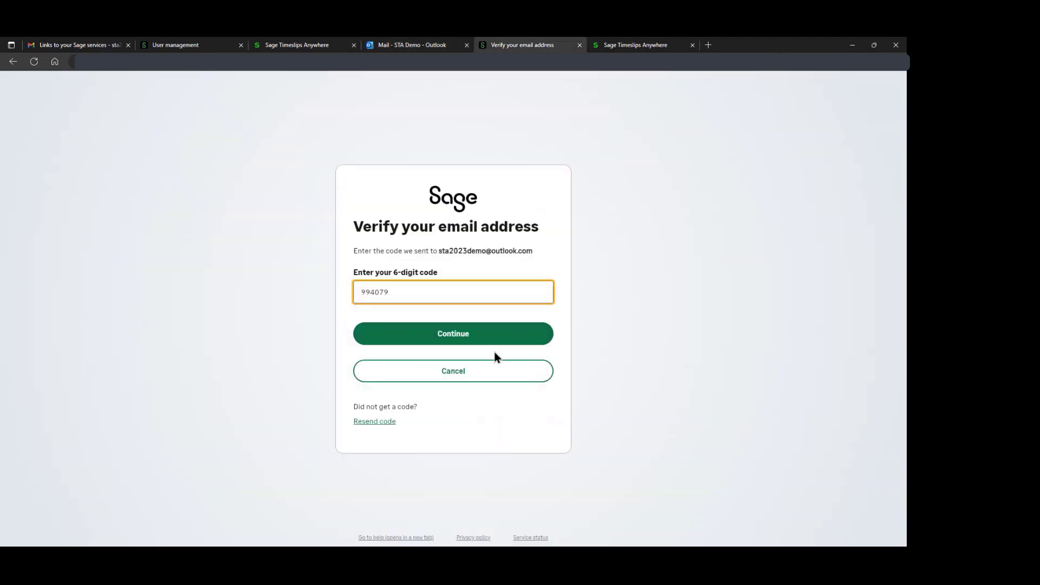
{"action": "left_click", "coordinate": [453, 337]}
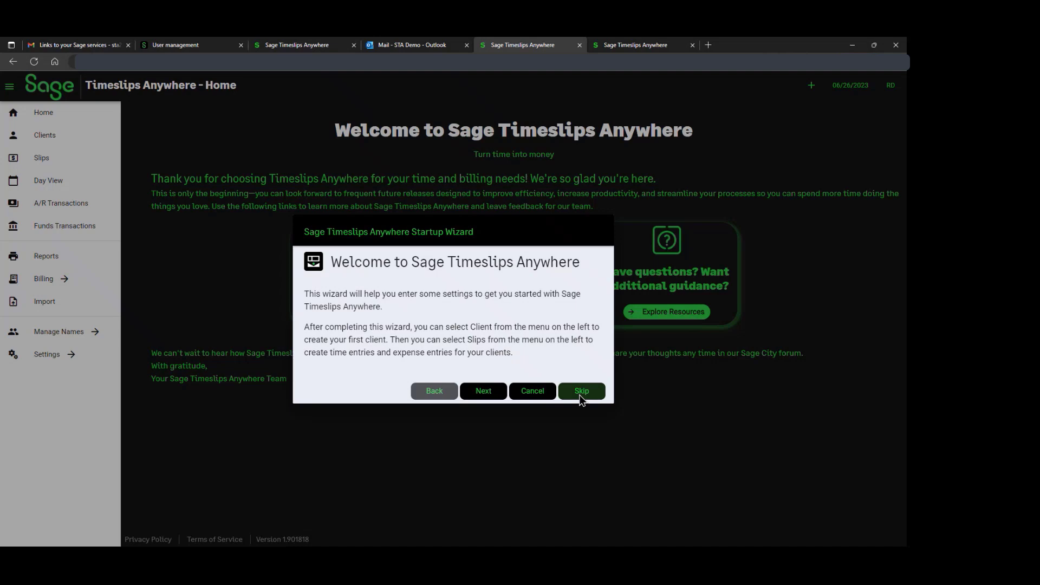
- Skip and confirm dismissing the Startup Wizard, then return to the User management page
{"action": "left_click", "coordinate": [581, 391]}
{"action": "left_click", "coordinate": [499, 328]}
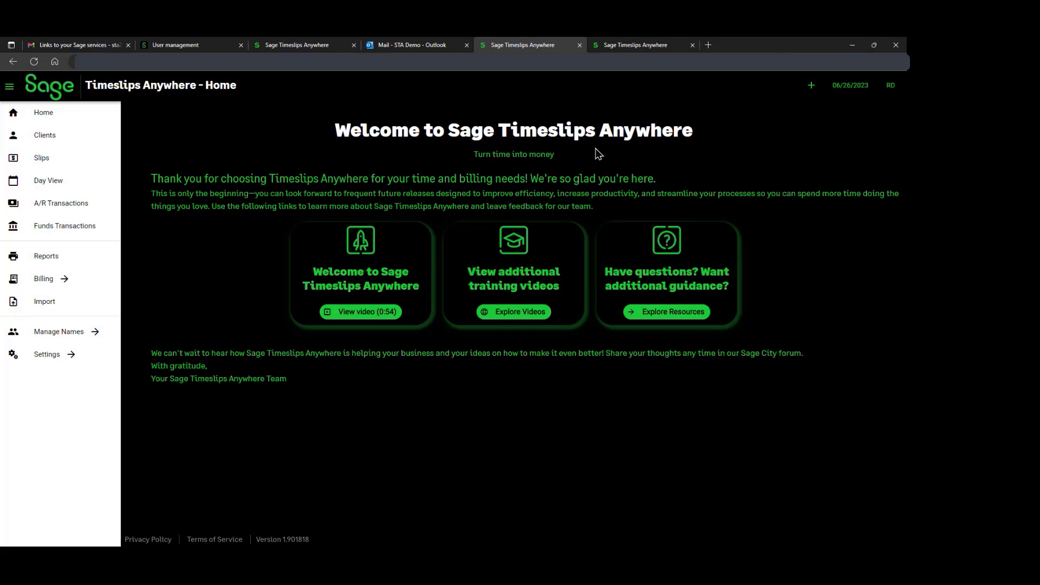
{"action": "key", "text": "ctrl+2"}
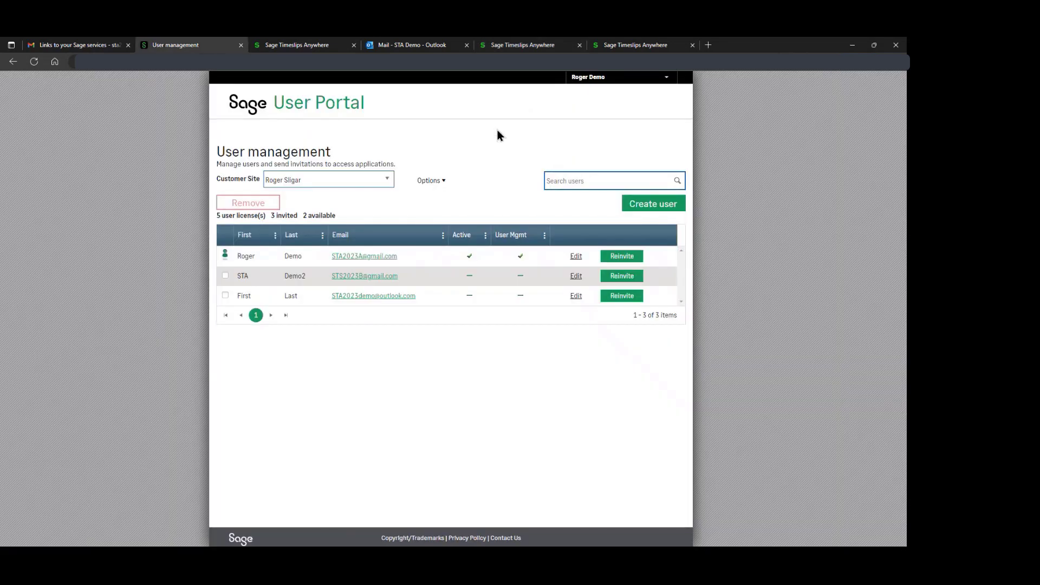
{"action": "left_click", "coordinate": [575, 298]}
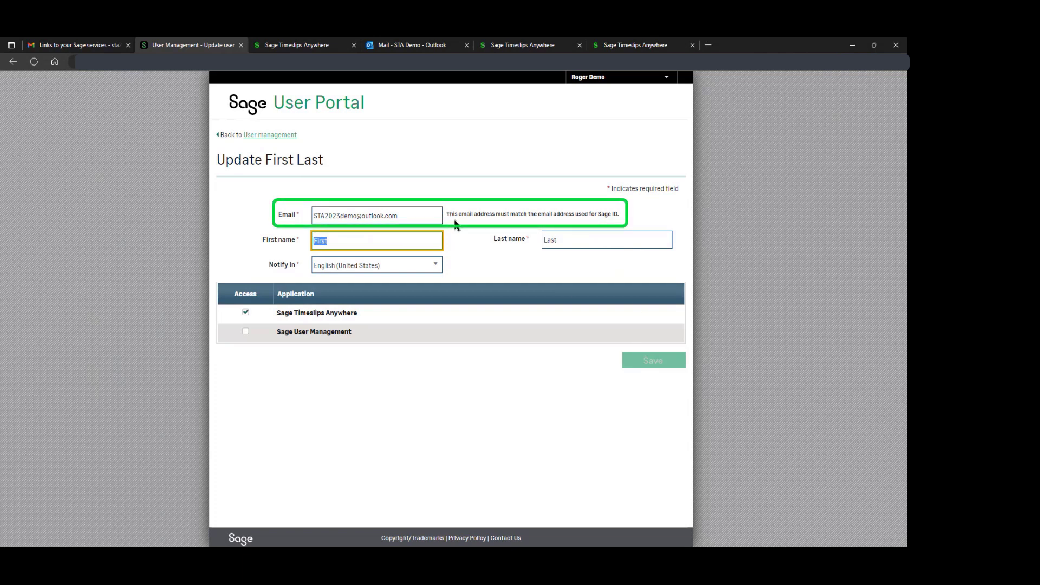
{"action": "left_click", "coordinate": [280, 137]}
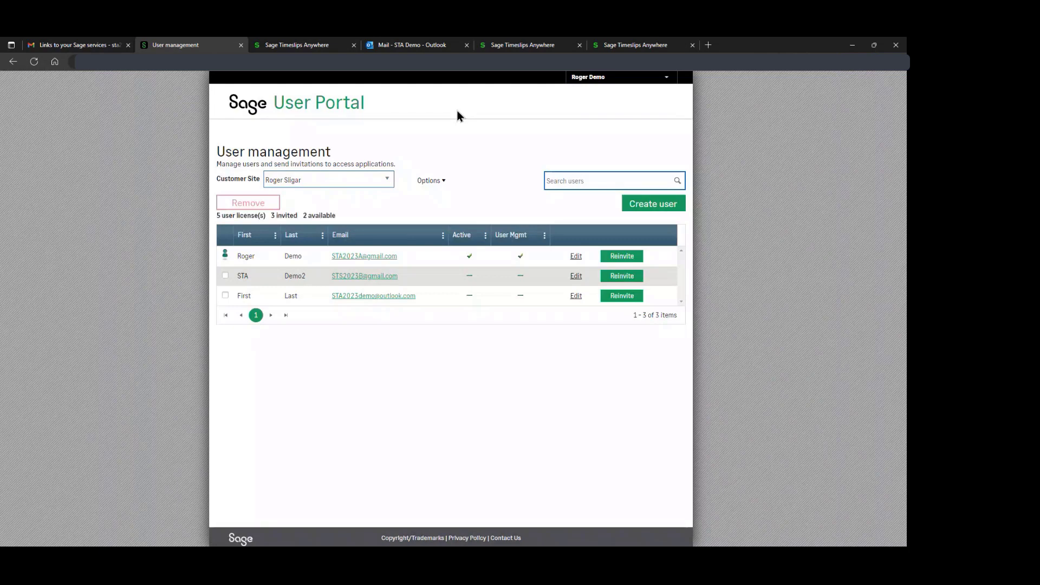
- Select the second user in the list and confirm removing them
{"action": "left_click", "coordinate": [226, 277]}
{"action": "left_click", "coordinate": [249, 203]}
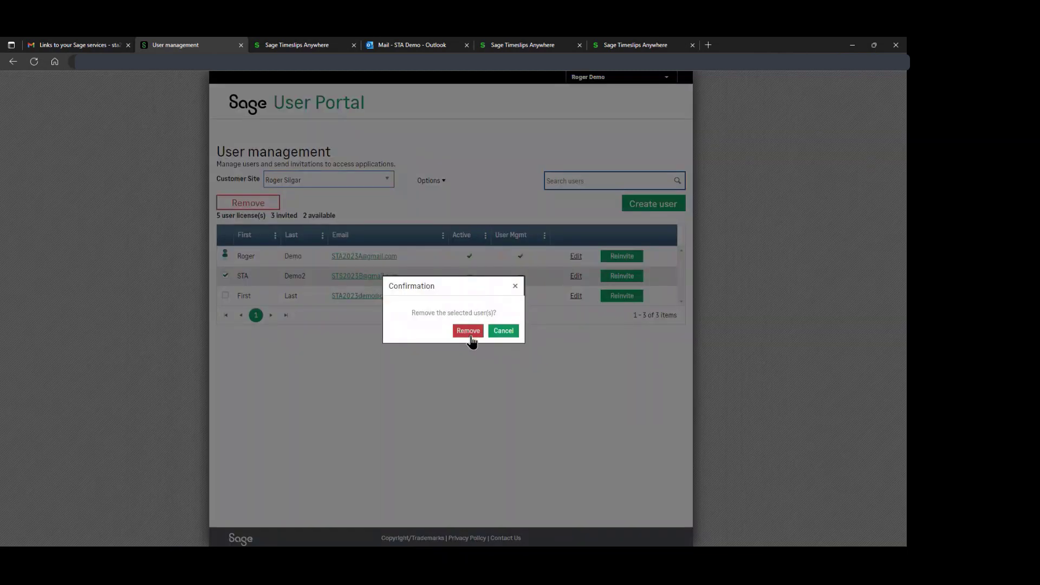
{"action": "left_click", "coordinate": [468, 331]}
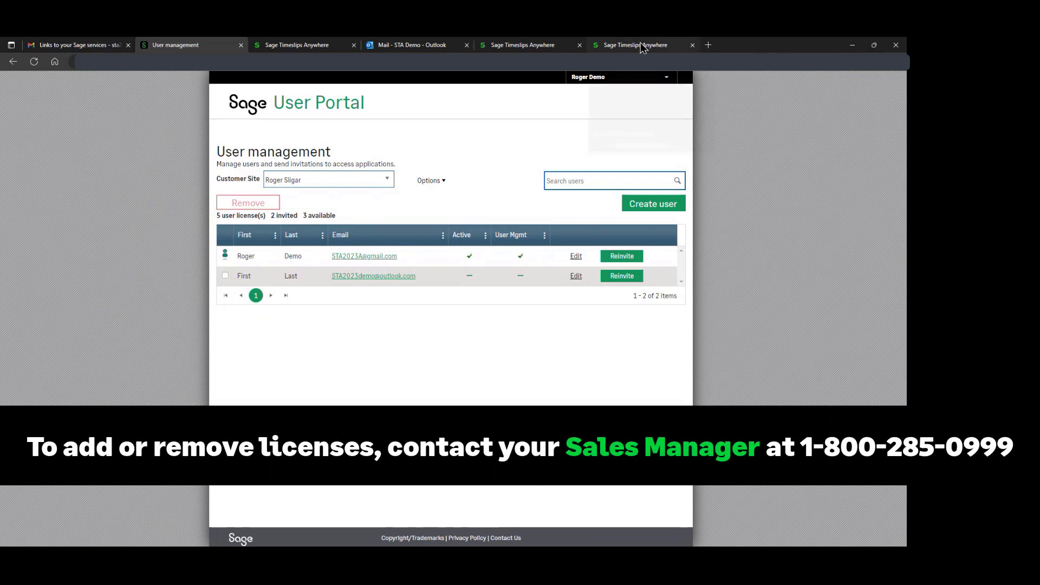
{"action": "mouse_move", "coordinate": [641, 44]}
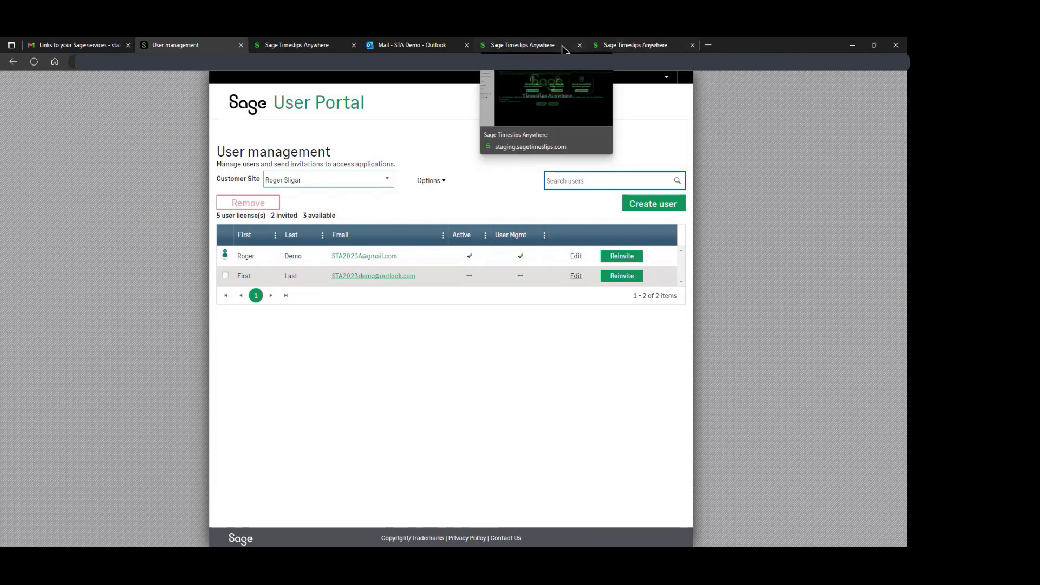
{"action": "left_click", "coordinate": [523, 45]}
{"action": "left_click", "coordinate": [80, 333]}
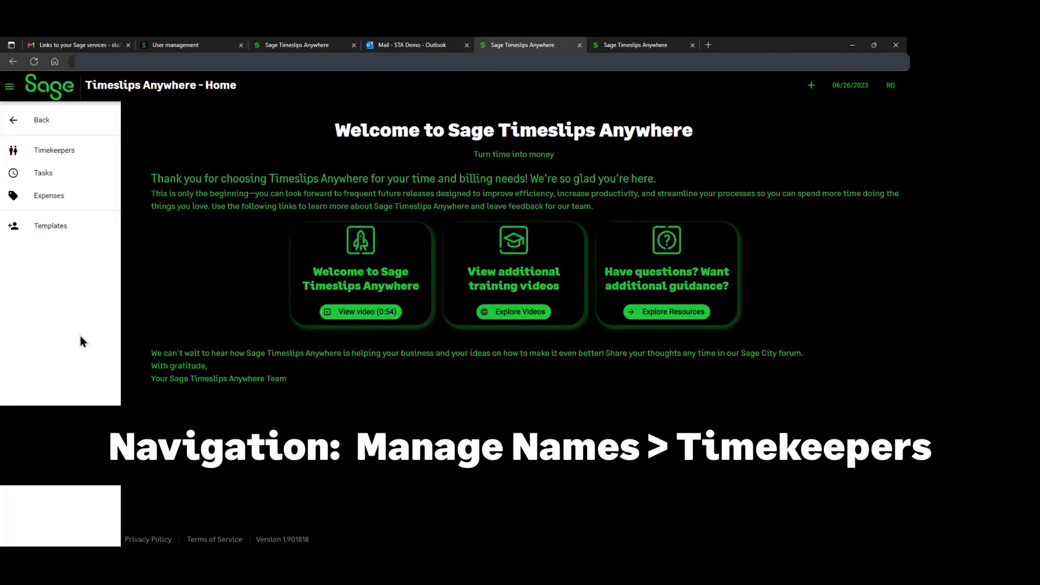
{"action": "left_click", "coordinate": [44, 154]}
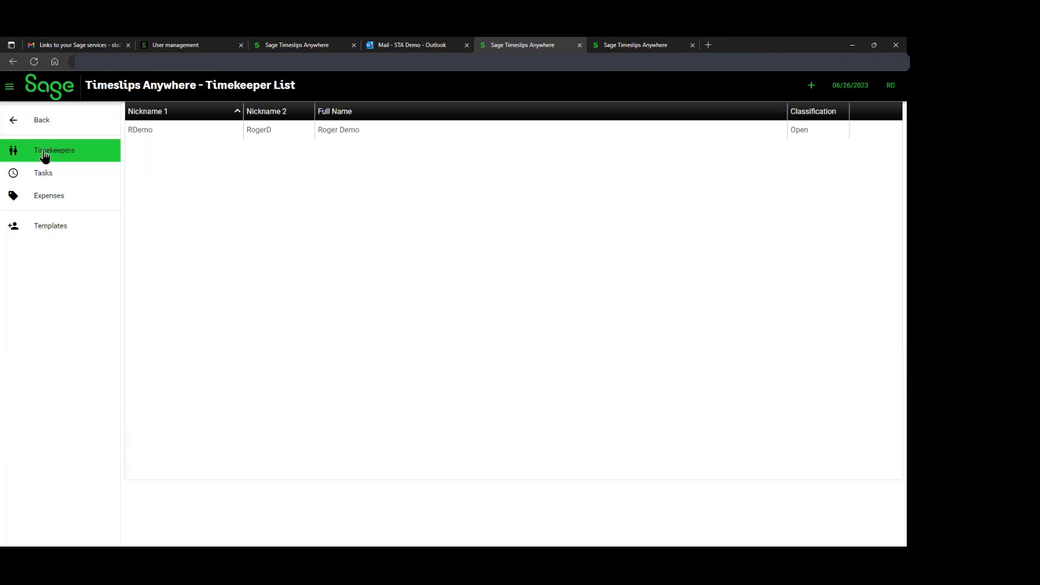
{"action": "double_click", "coordinate": [142, 130]}
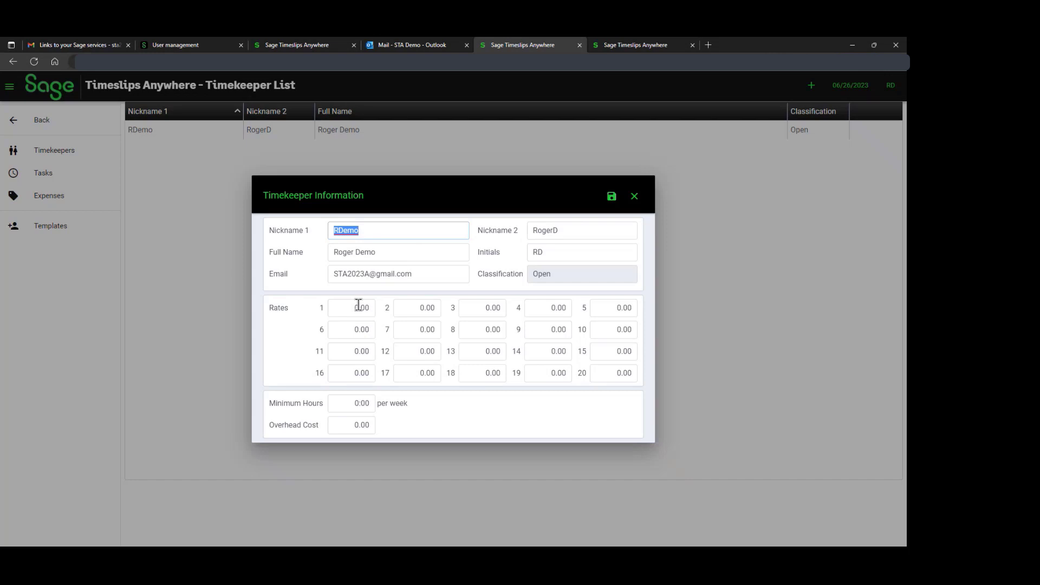
{"action": "left_click", "coordinate": [168, 47]}
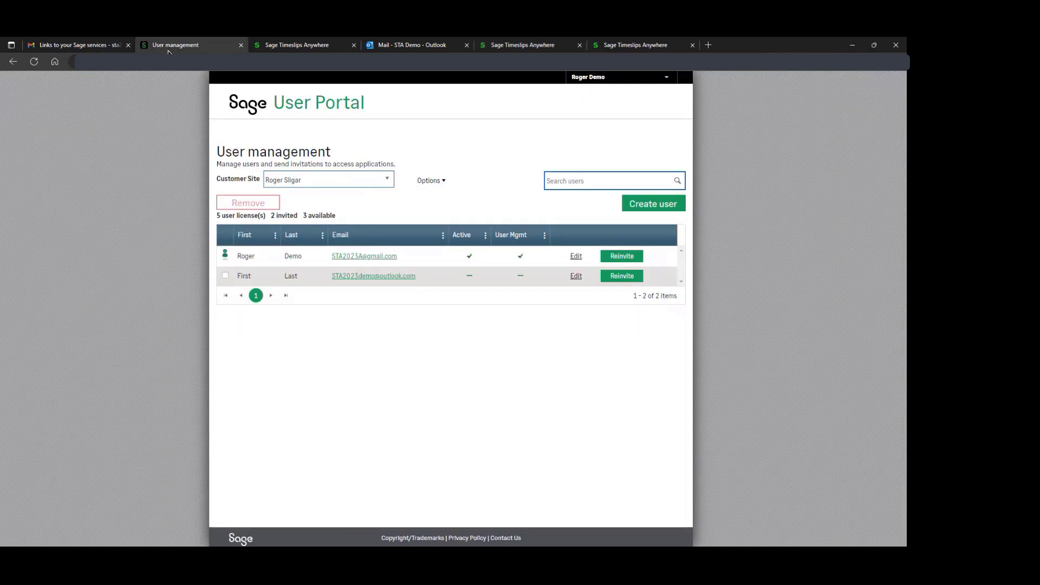